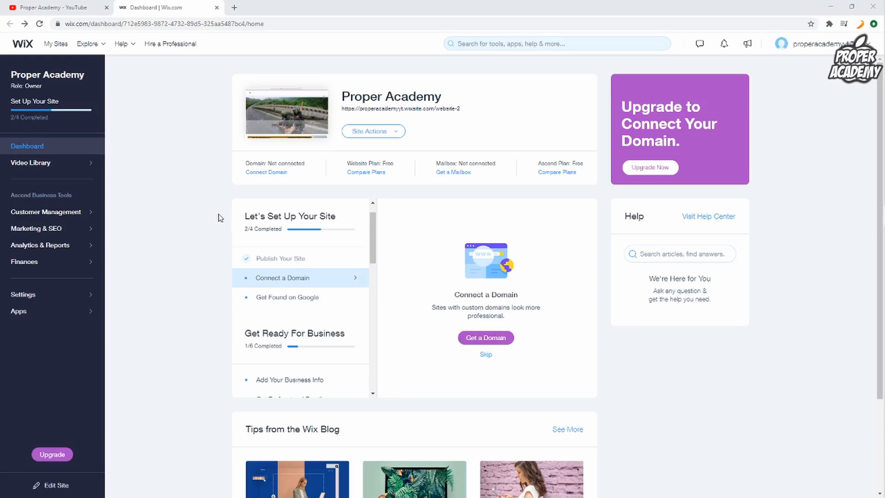
From My Sites, start editing the published Proper Academy site in the editor
left_click(57, 44)
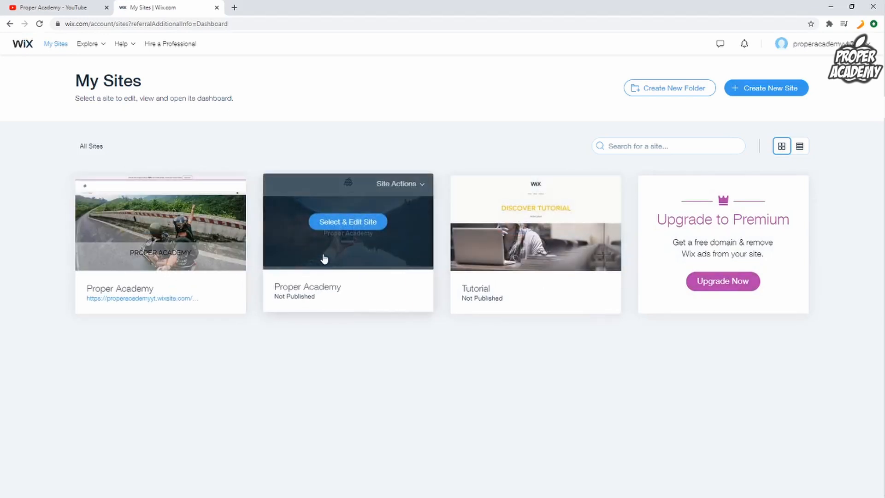
mouse_move(160, 242)
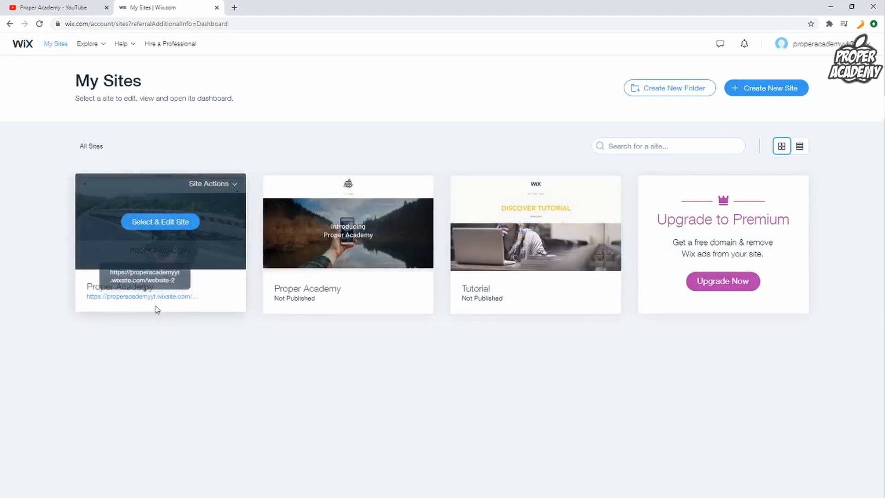
left_click(165, 230)
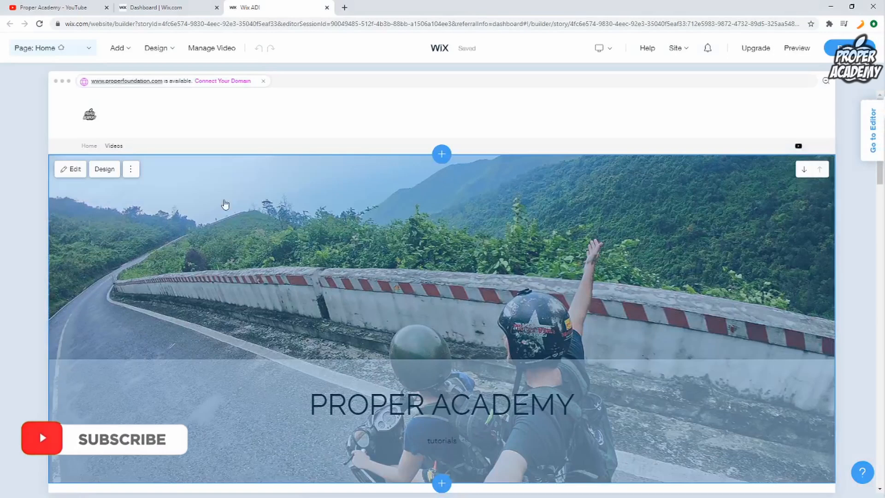
scroll(415, 277, "down", 3)
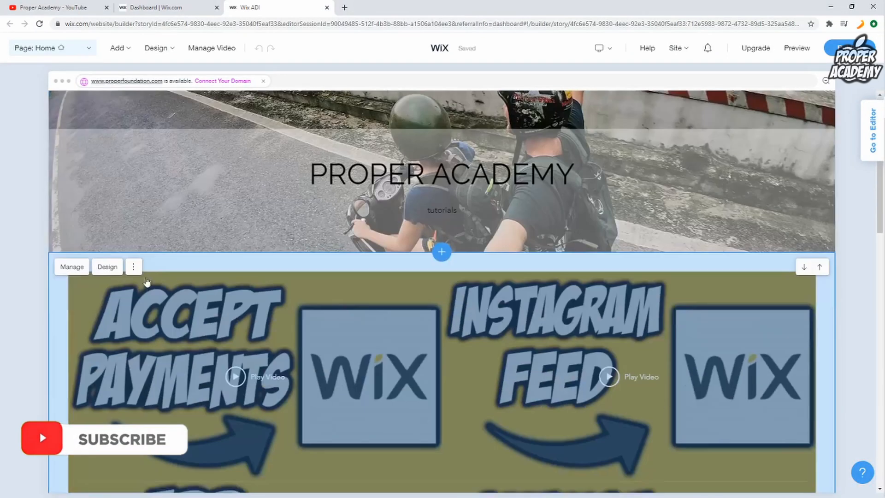
scroll(146, 276, "up", 3)
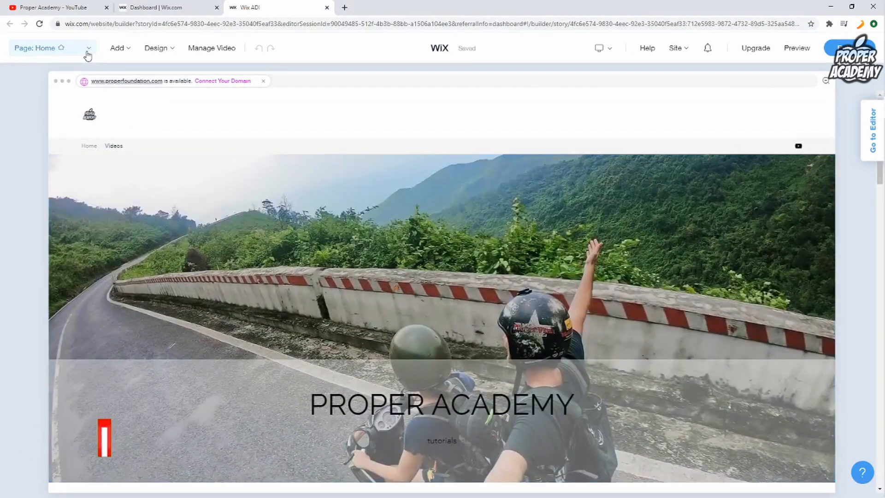
Show the Manage Pages panel listing the Home and Videos pages
left_click(87, 51)
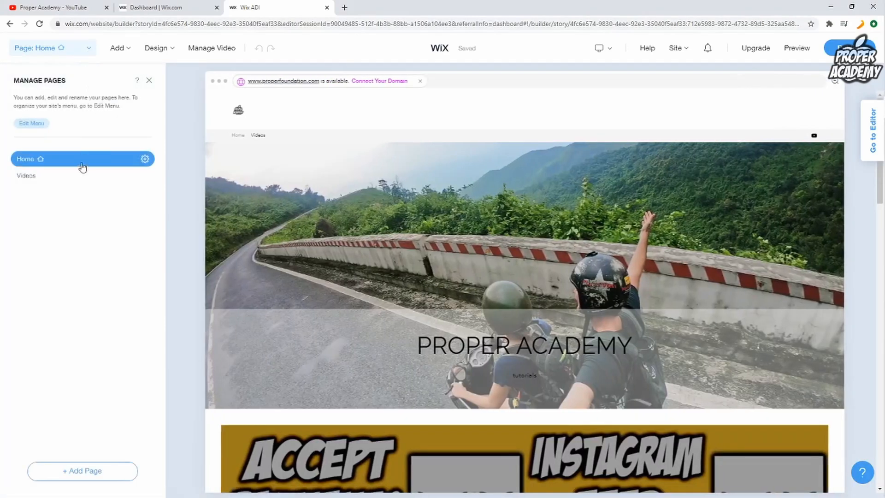
scroll(424, 294, "down", 2)
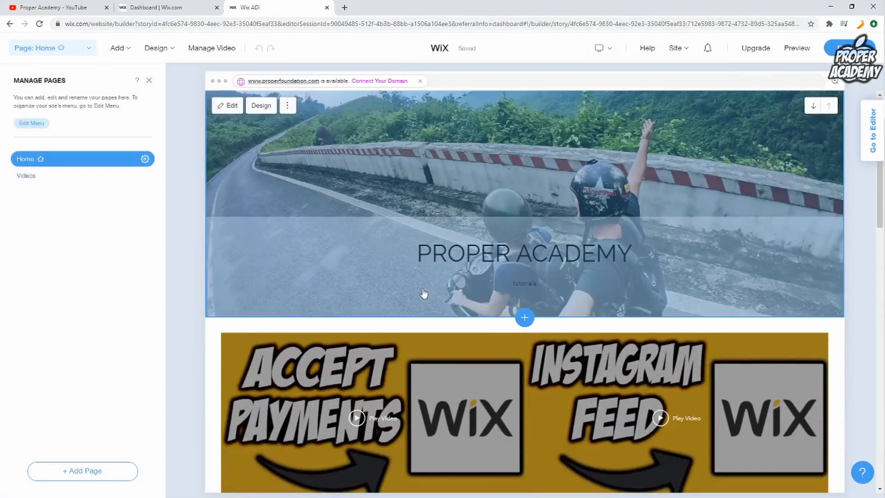
scroll(424, 294, "down", 3)
scroll(424, 295, "down", 1)
scroll(424, 294, "down", 3)
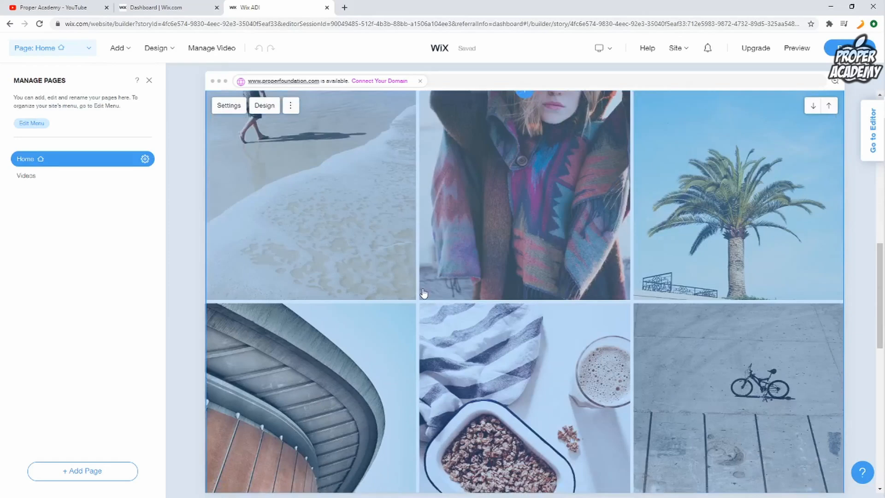